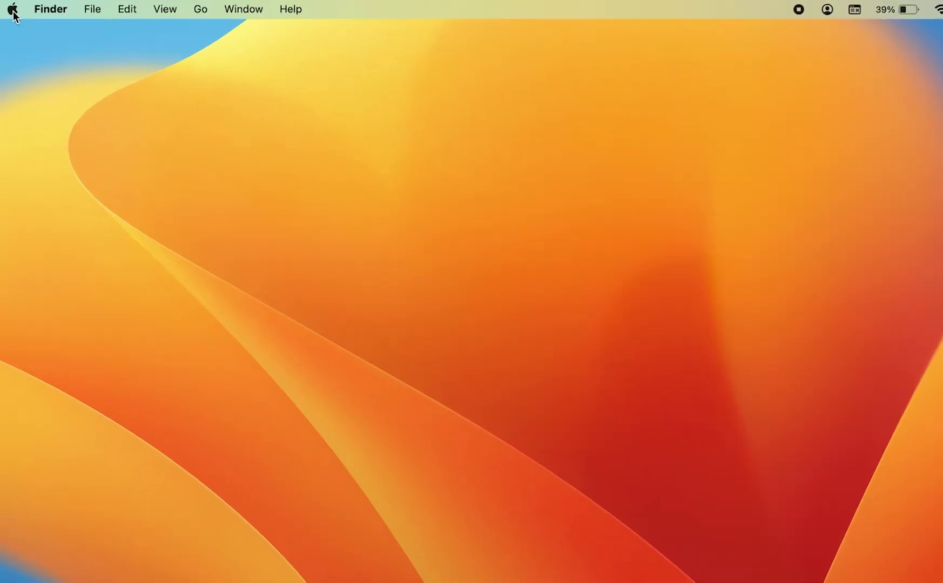
# Launch System Settings from the Apple menu and show the General pane
pyautogui.click(13, 10)
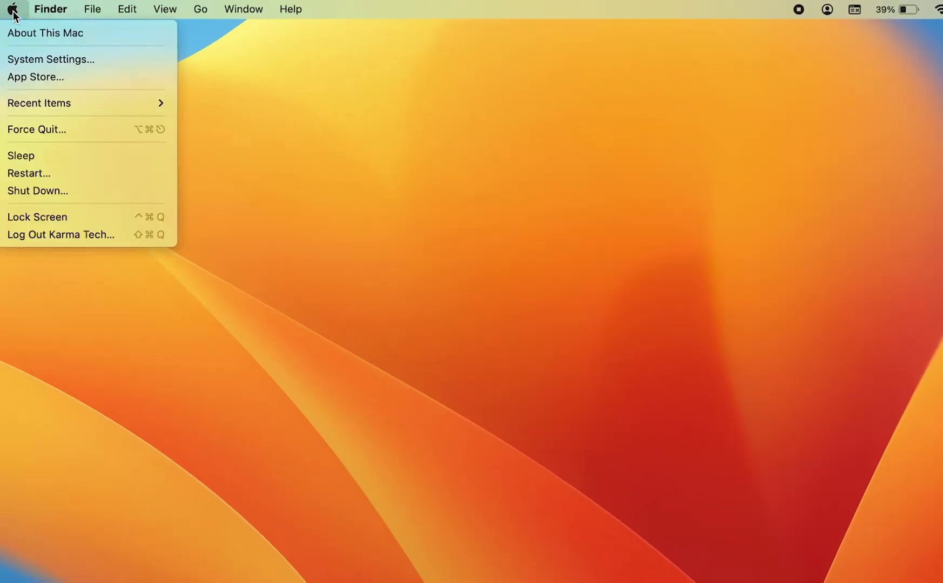
pyautogui.click(62, 60)
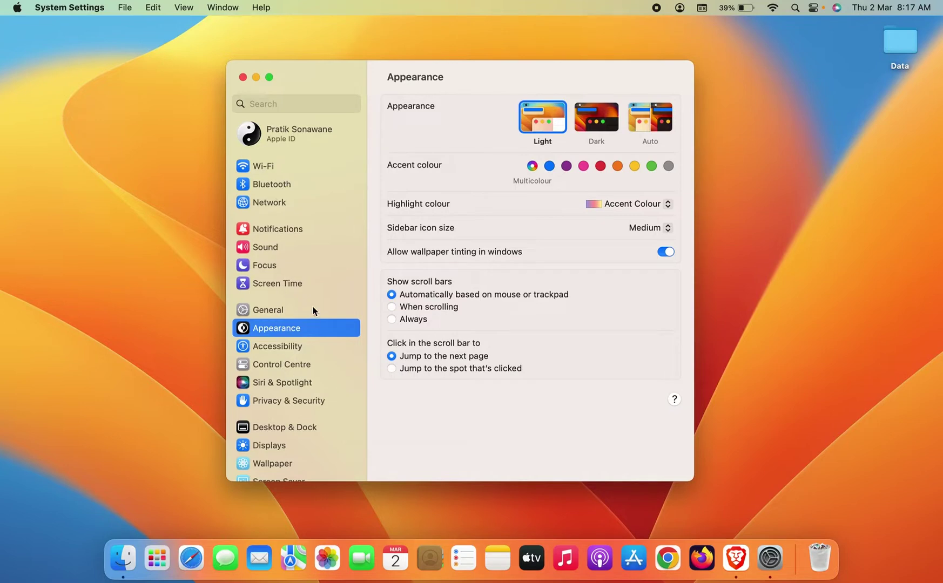
pyautogui.scroll(-5, 313, 311)
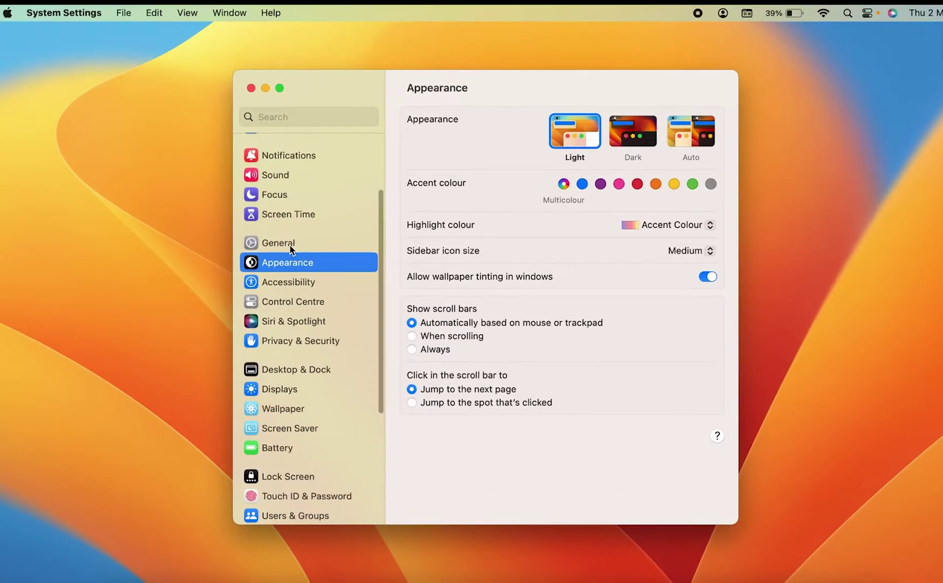
pyautogui.click(290, 246)
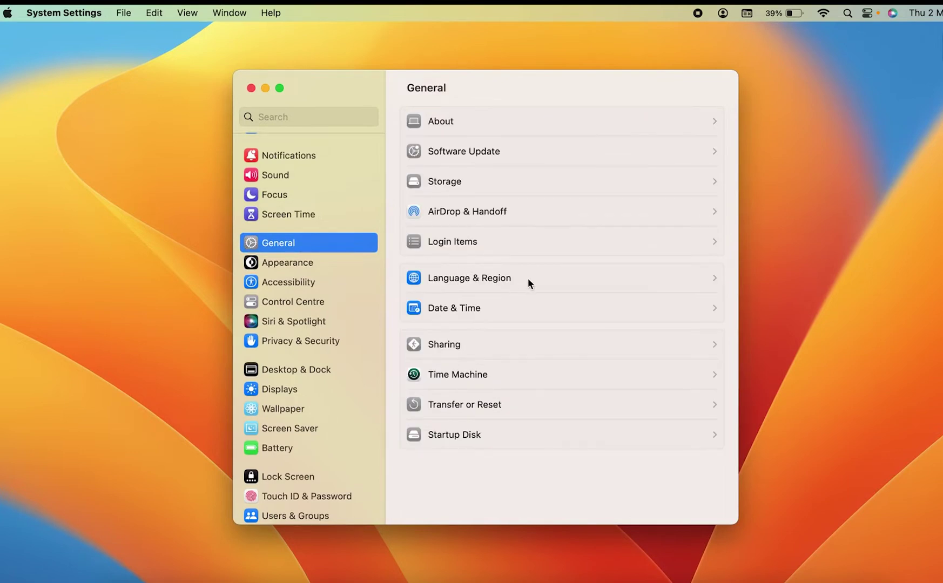
# Open the Language & Region page, where English (India) is the primary language
pyautogui.click(582, 276)
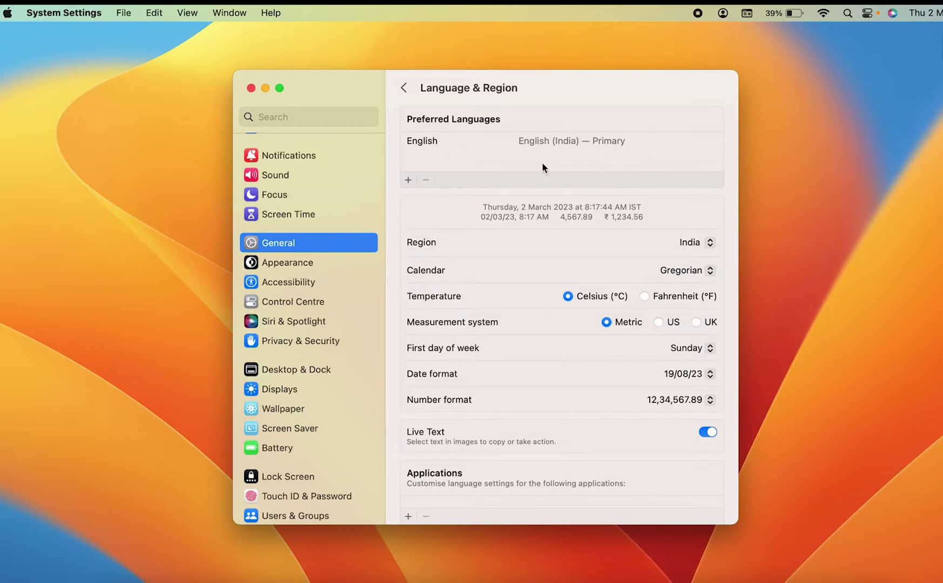
pyautogui.click(408, 180)
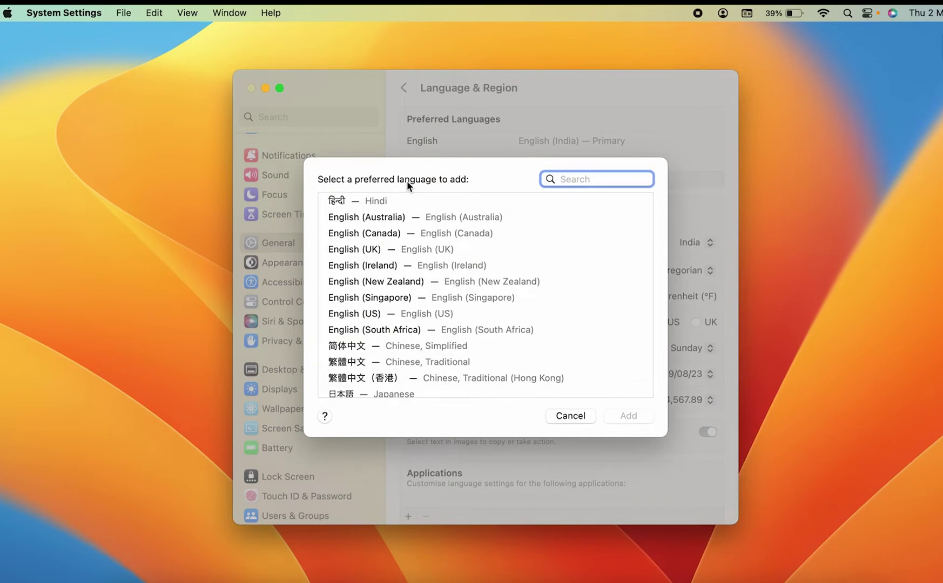
pyautogui.scroll(-10, 463, 316)
pyautogui.scroll(-10, 464, 316)
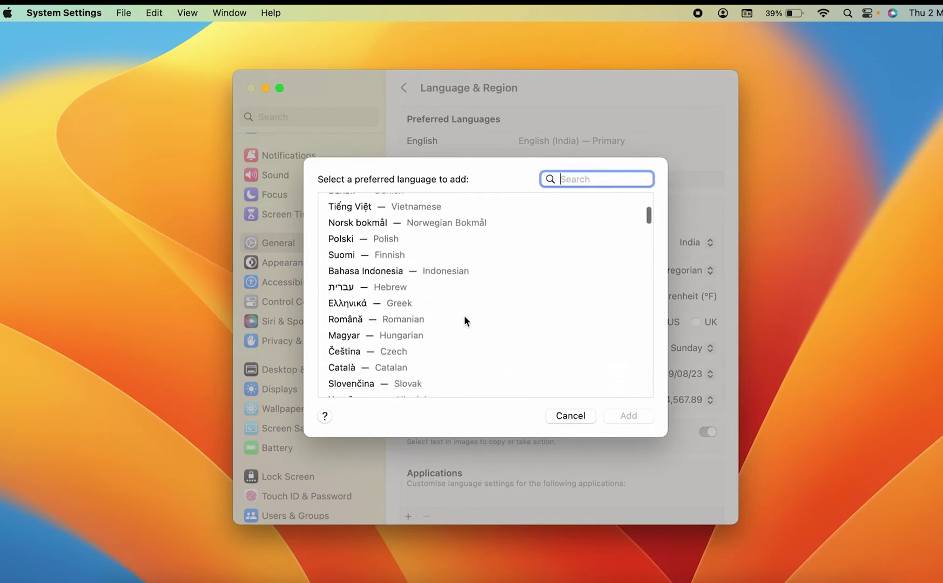
pyautogui.scroll(3, 464, 316)
pyautogui.scroll(-15, 464, 317)
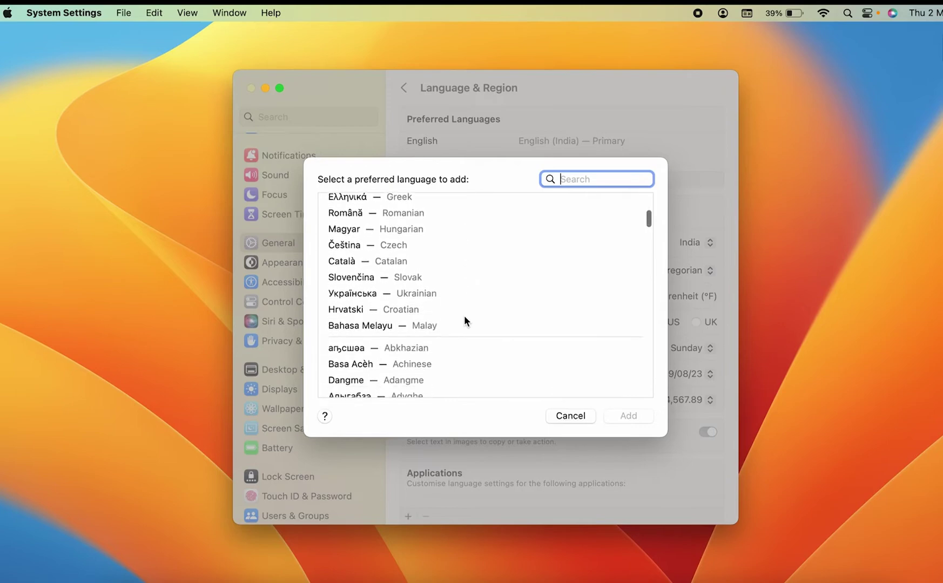
pyautogui.scroll(-12, 464, 316)
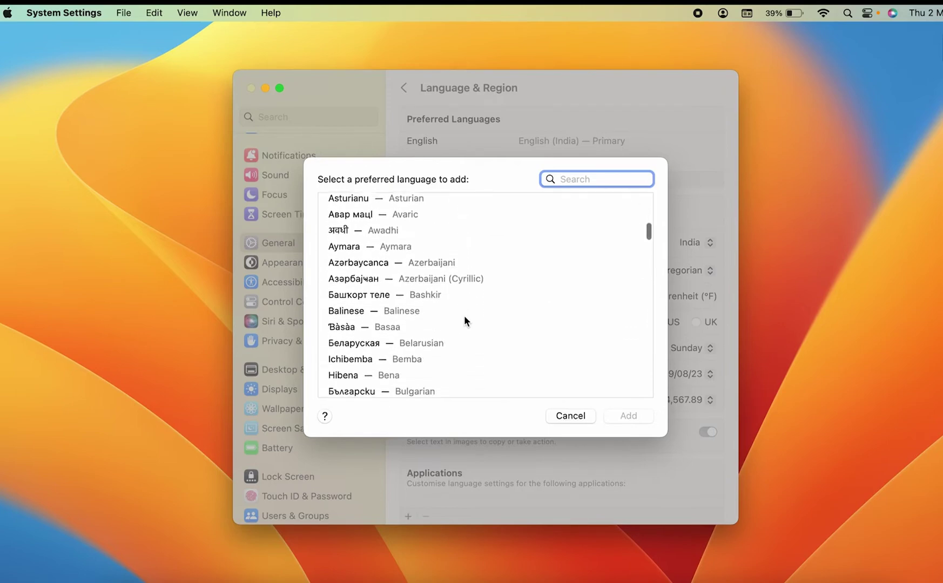
pyautogui.scroll(-5, 464, 317)
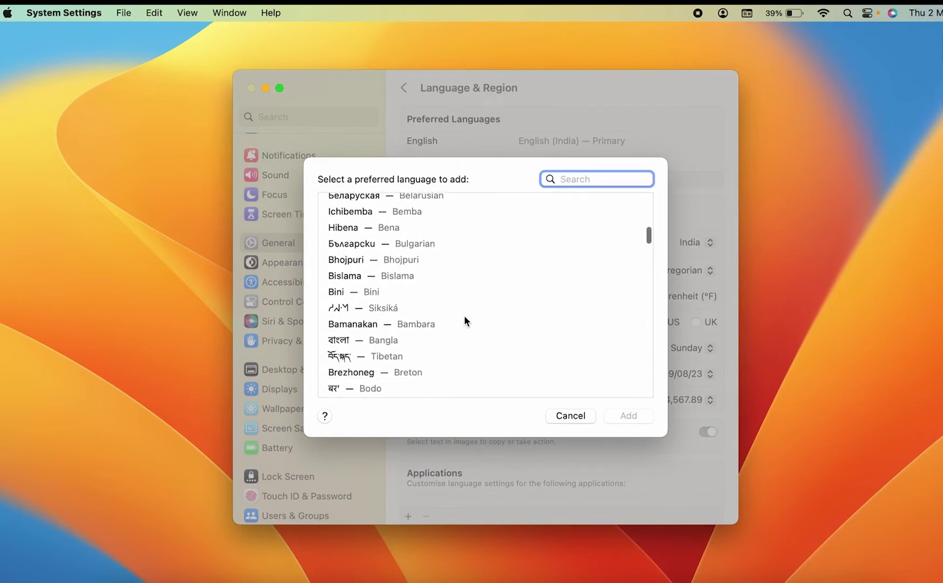
pyautogui.scroll(-6, 486, 342)
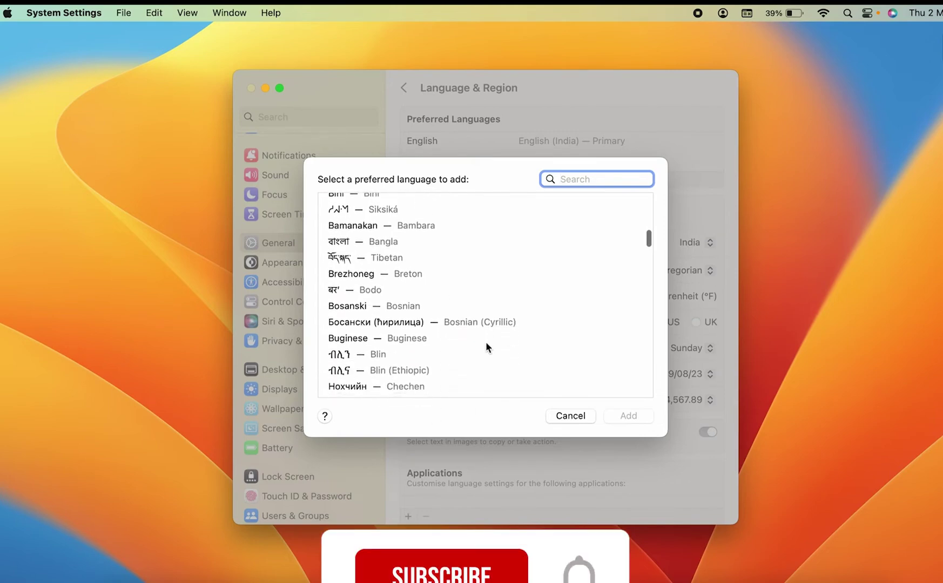
pyautogui.scroll(-6, 494, 319)
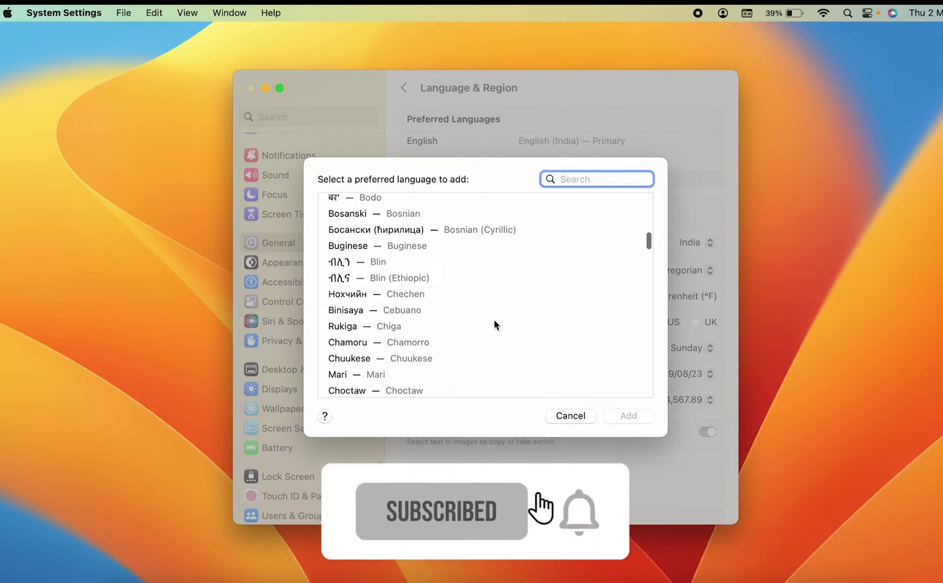
pyautogui.scroll(-14, 508, 306)
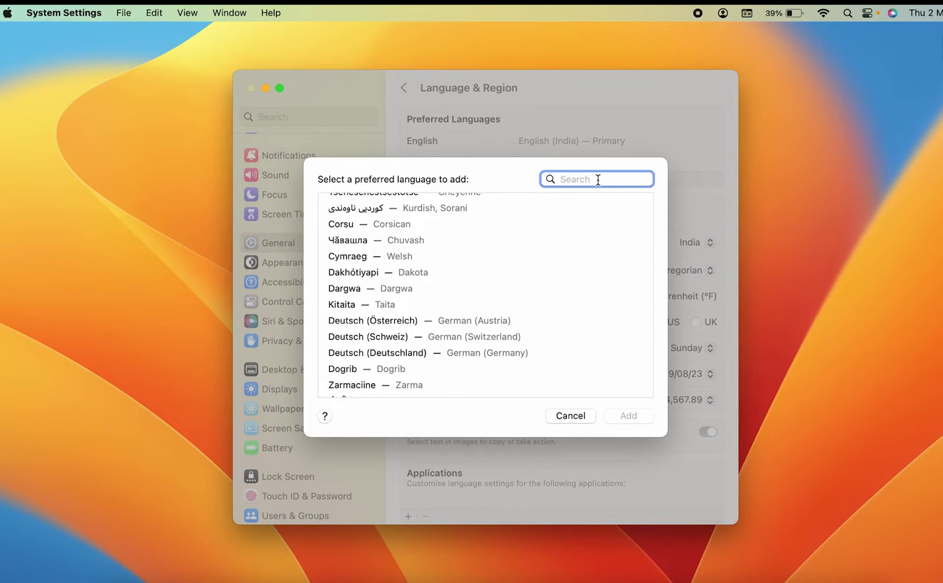
# Search the language list for 'french' and select plain Français — French
pyautogui.write('french')
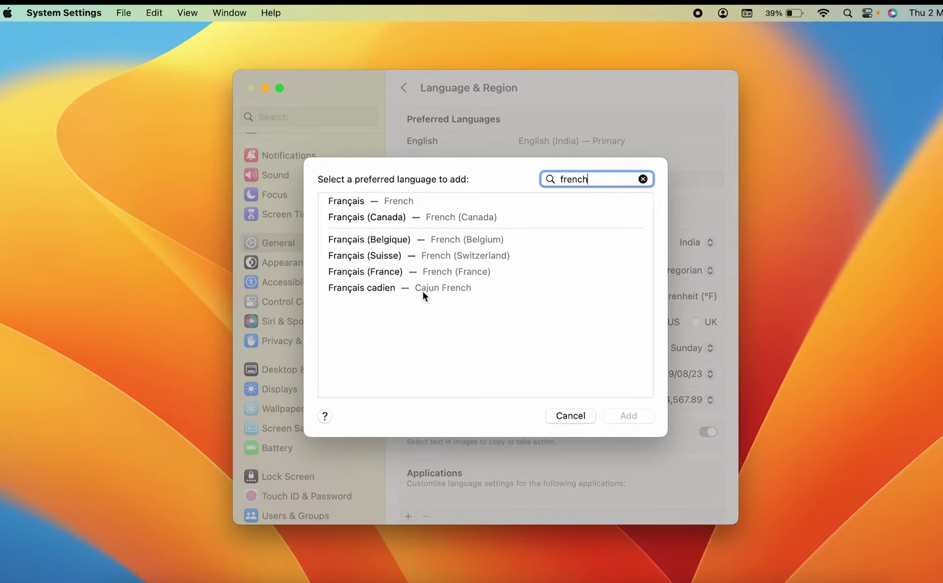
pyautogui.click(374, 201)
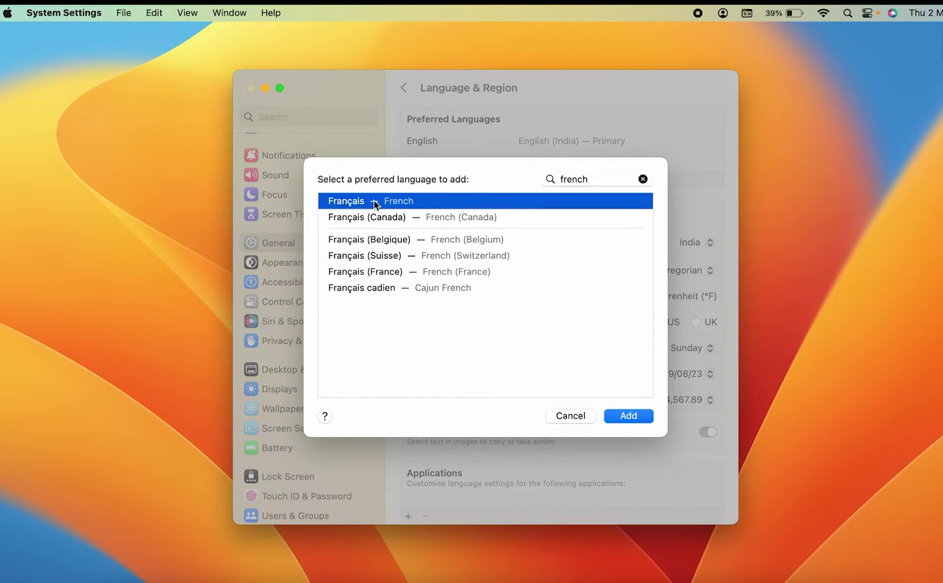
# Add French, make it the primary language over English (India), and decline restarting
pyautogui.click(630, 417)
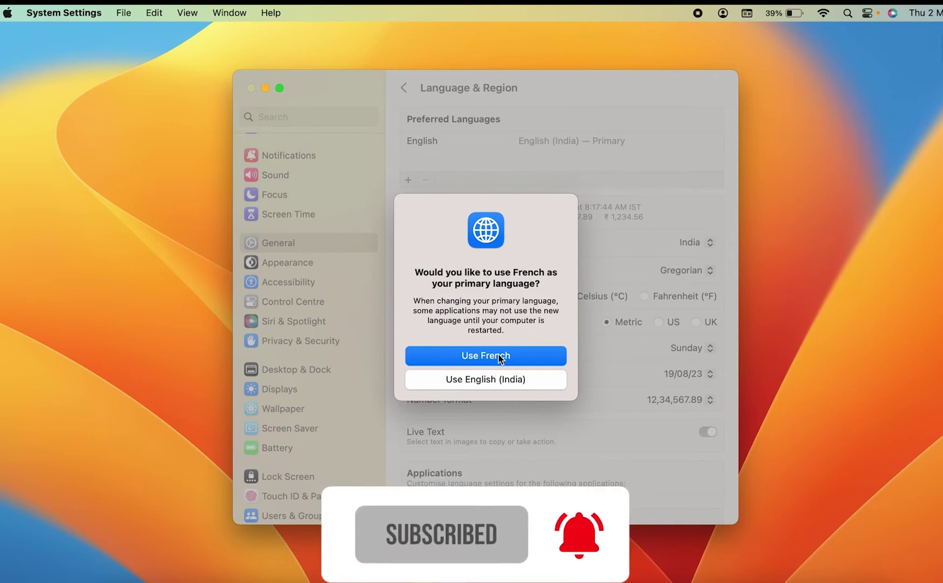
pyautogui.click(523, 354)
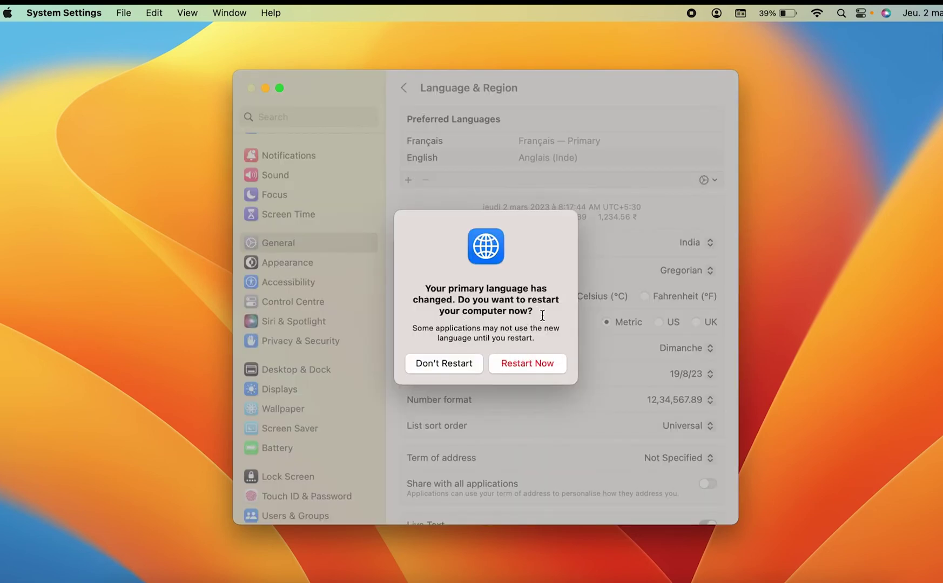
pyautogui.click(444, 363)
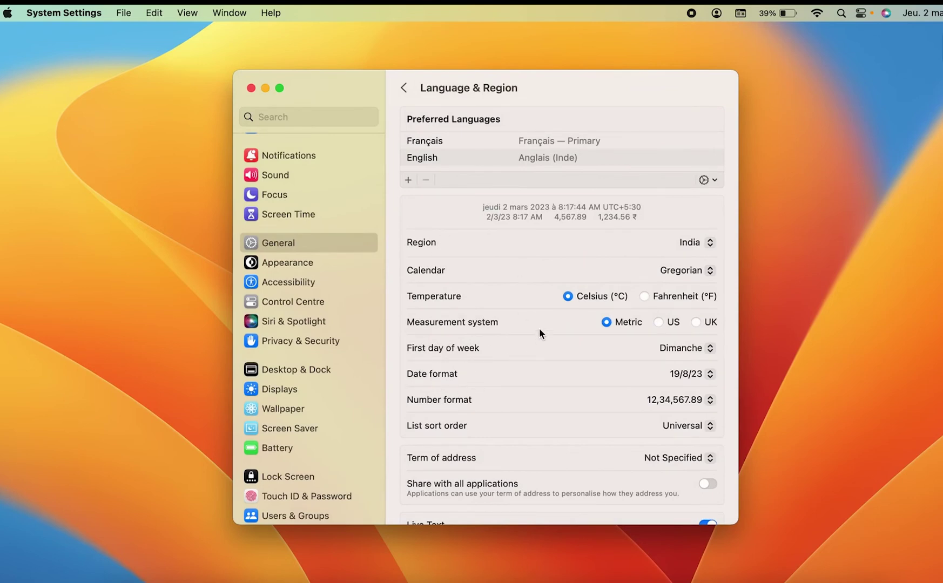
# Select the Français row, then quit System Settings from its app menu
pyautogui.click(448, 142)
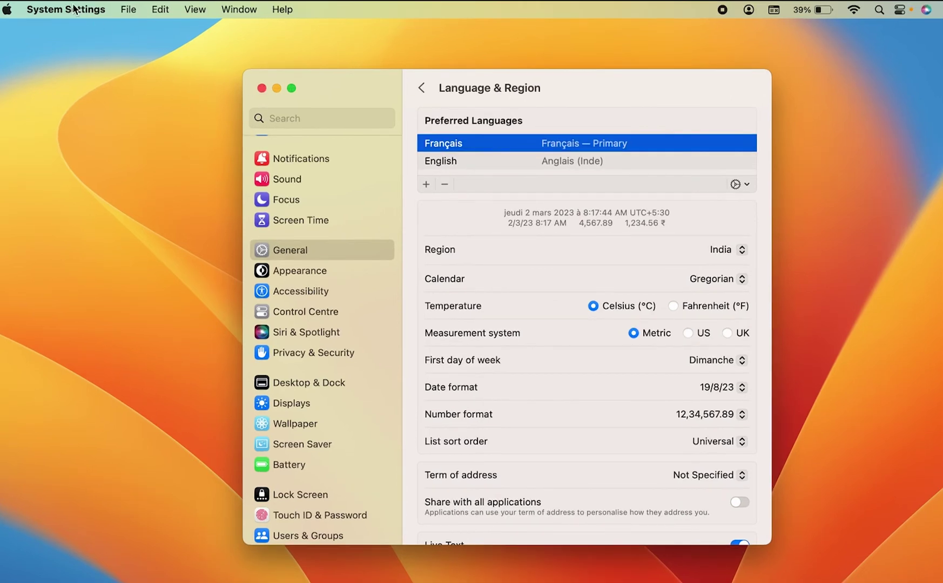
pyautogui.click(66, 9)
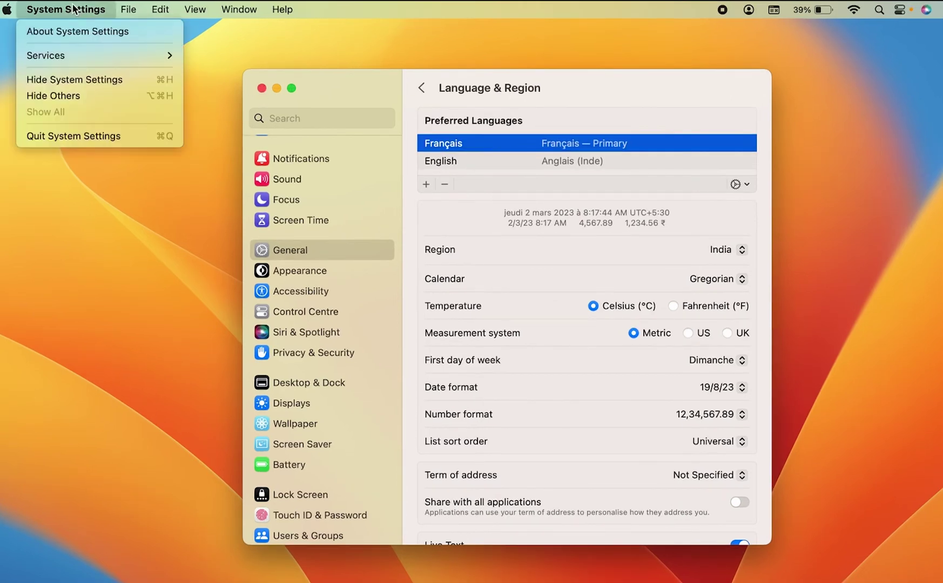
pyautogui.click(73, 134)
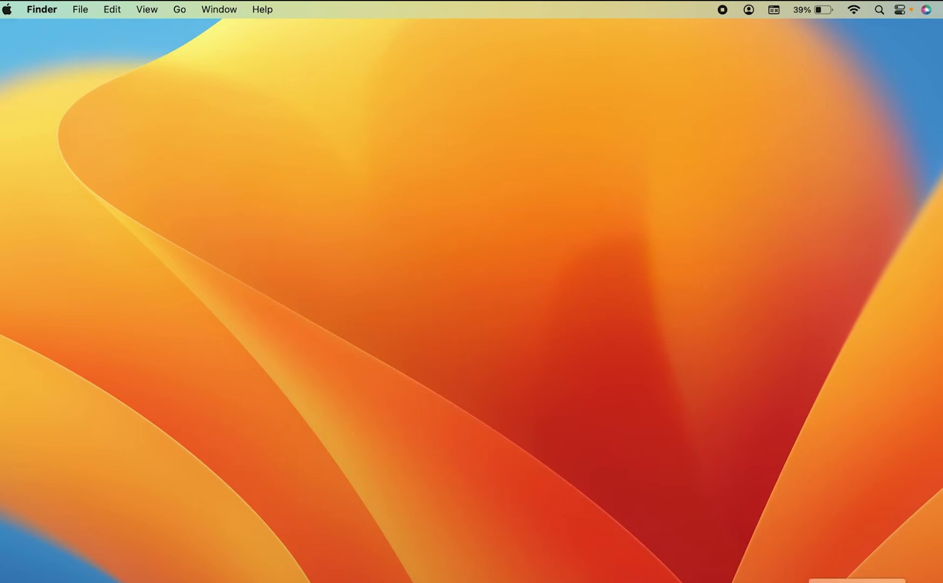
# Relaunch System Settings from the Dock and go to Général > Langue et région, now in French
pyautogui.click(859, 565)
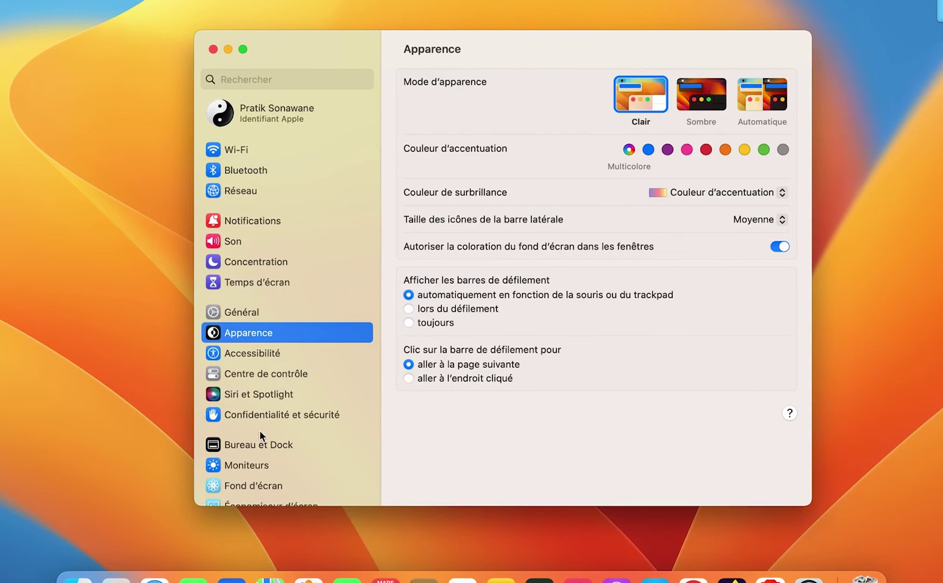
pyautogui.click(238, 312)
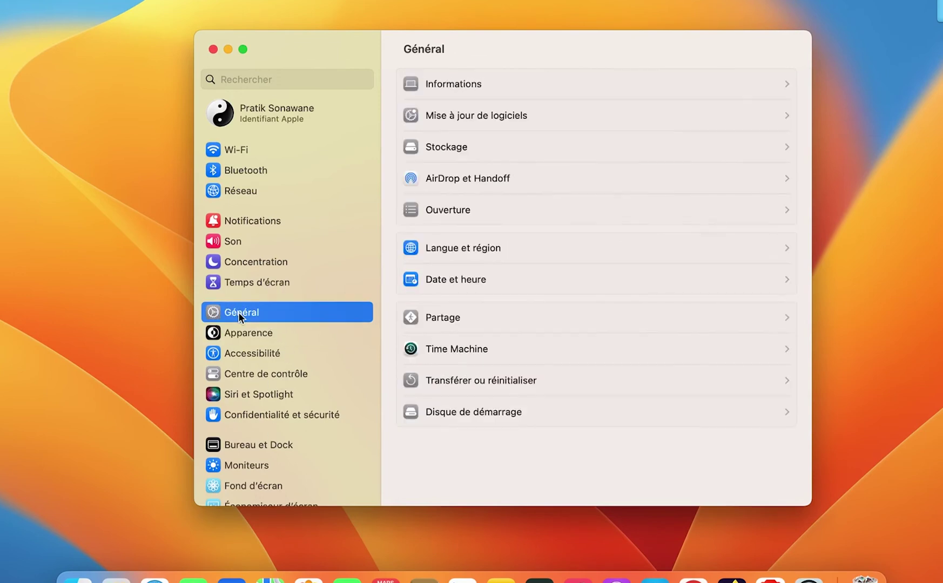
pyautogui.click(549, 252)
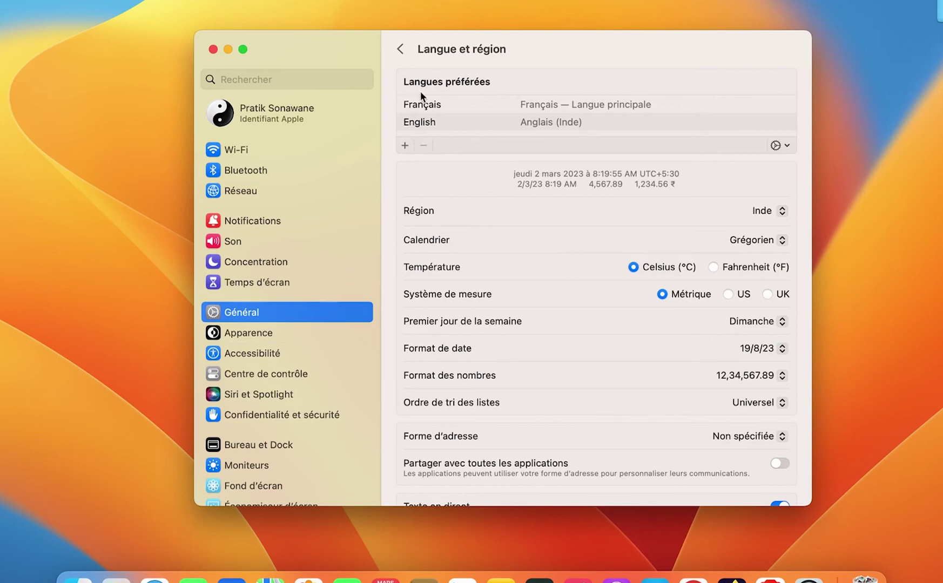
# Browse the add-language list, cancel without adding any, and minimize the settings window
pyautogui.click(403, 145)
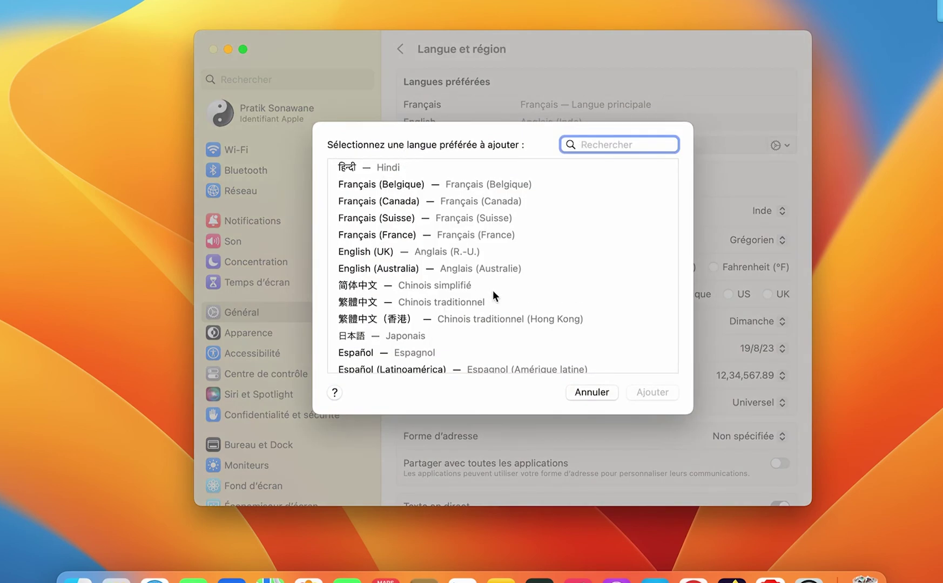
pyautogui.scroll(-5, 497, 295)
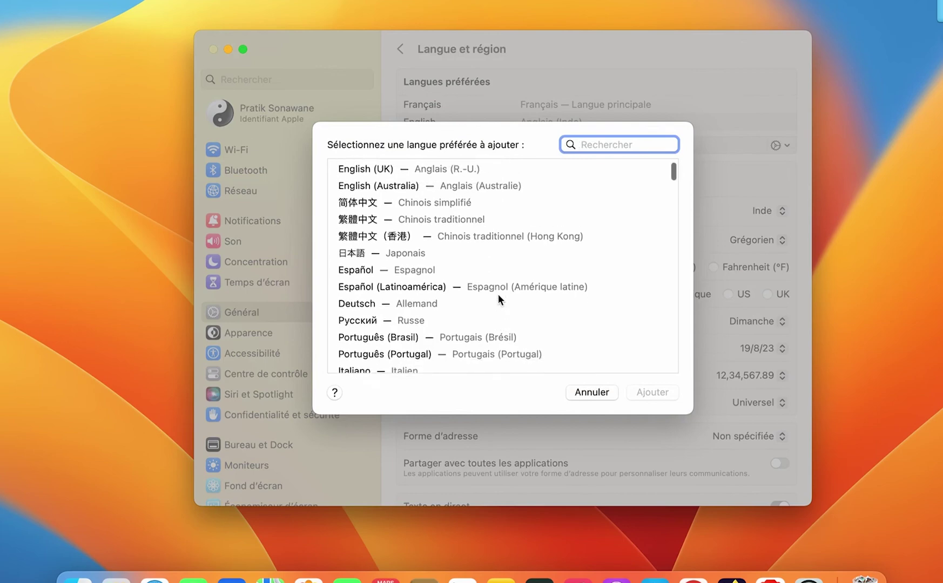
pyautogui.scroll(-1, 497, 296)
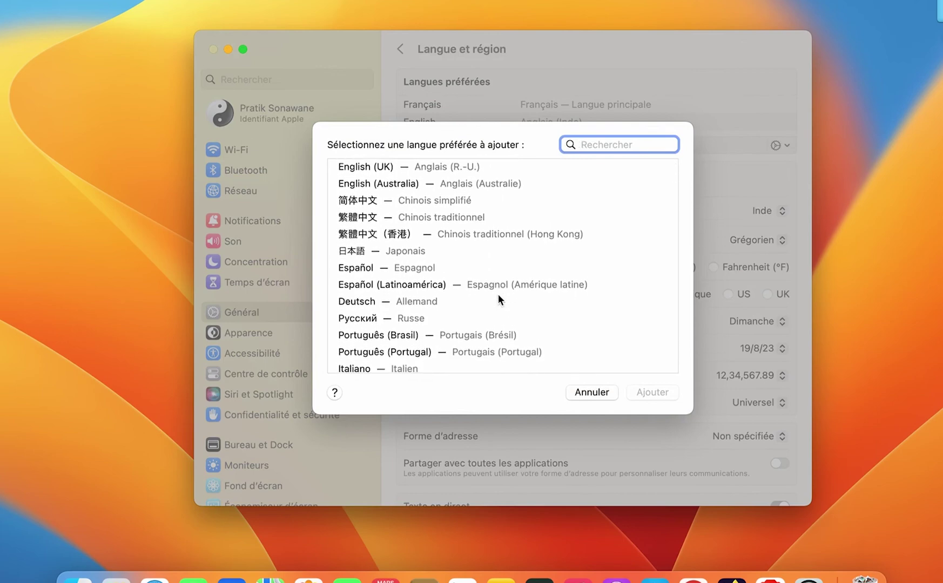
pyautogui.click(596, 393)
pyautogui.click(227, 50)
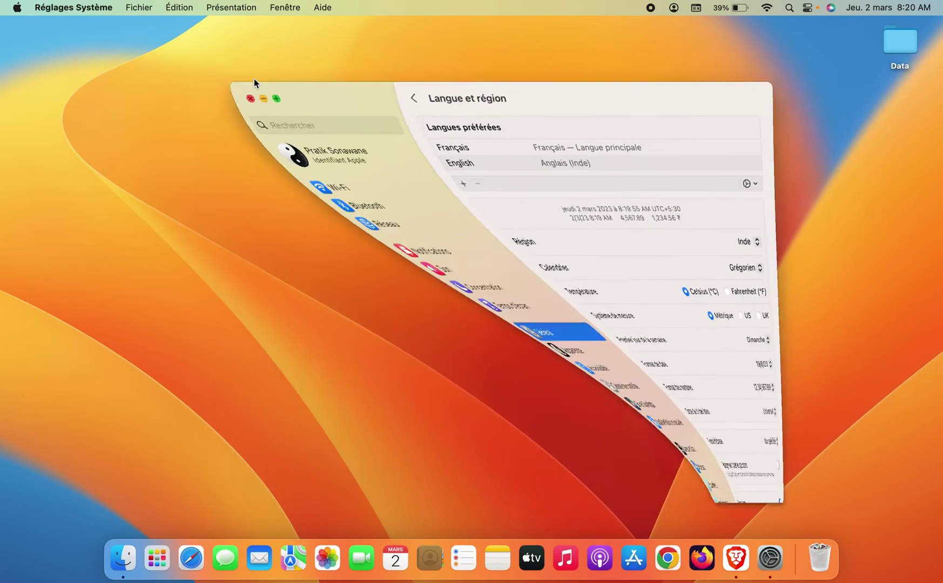